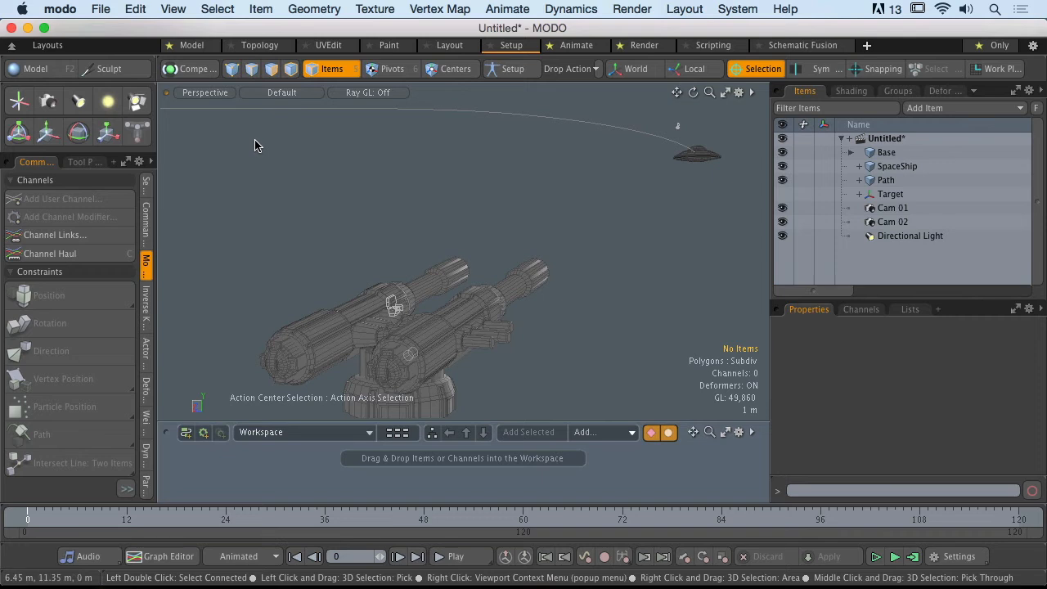
- Select the spaceship and its flight path curve in turn to inspect them, clearing the selection after each
click(692, 154)
click(636, 264)
click(568, 122)
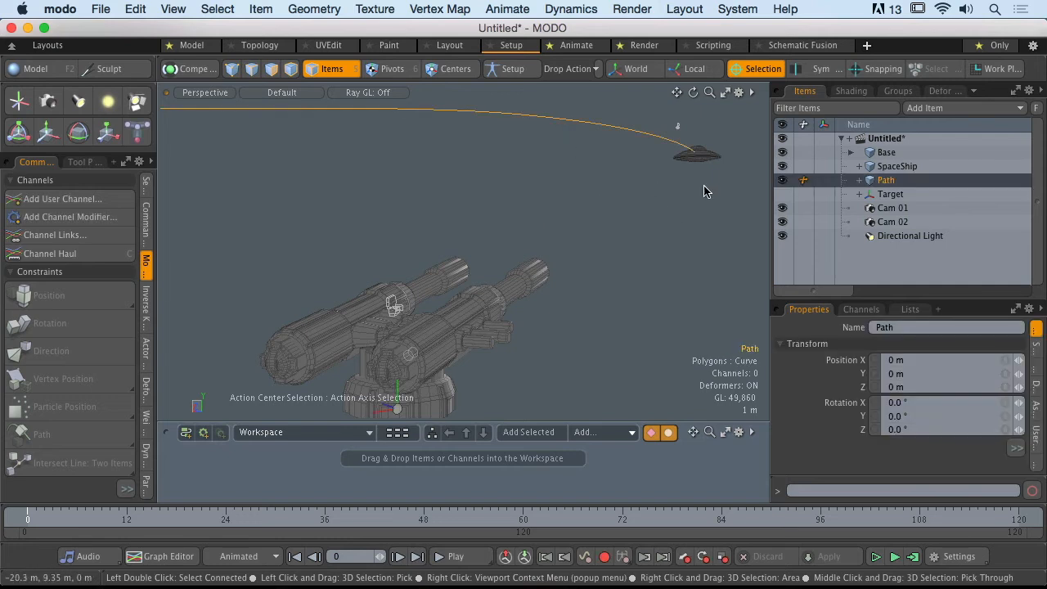
click(702, 161)
click(684, 260)
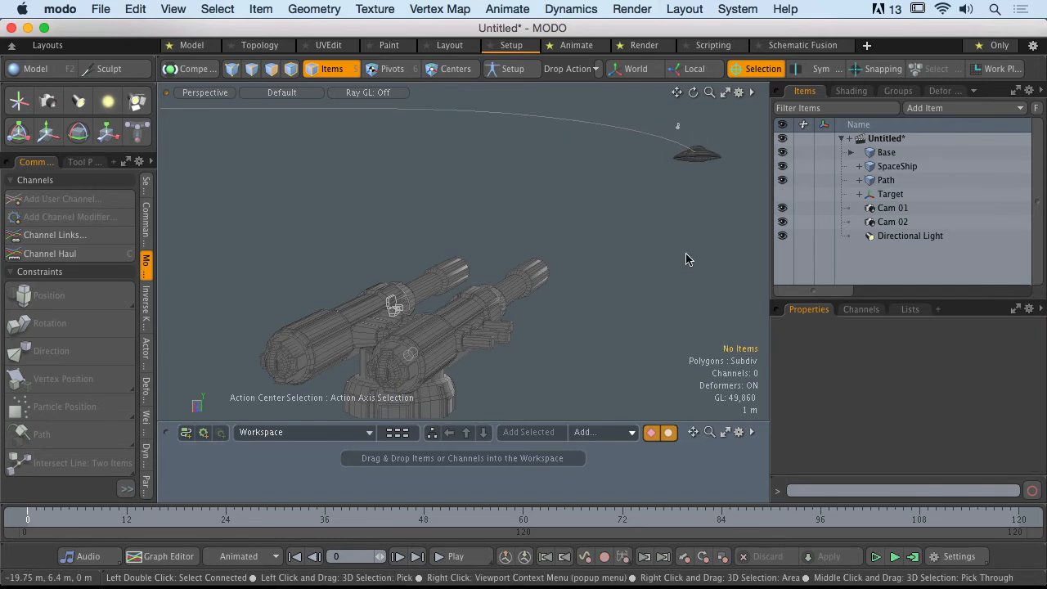
- Play the turret and spaceship animation in the perspective view, observe it from several angles, and stop playback
scroll(470, 360, down, 5)
alt+drag(470, 360, 469, 412)
click(474, 558)
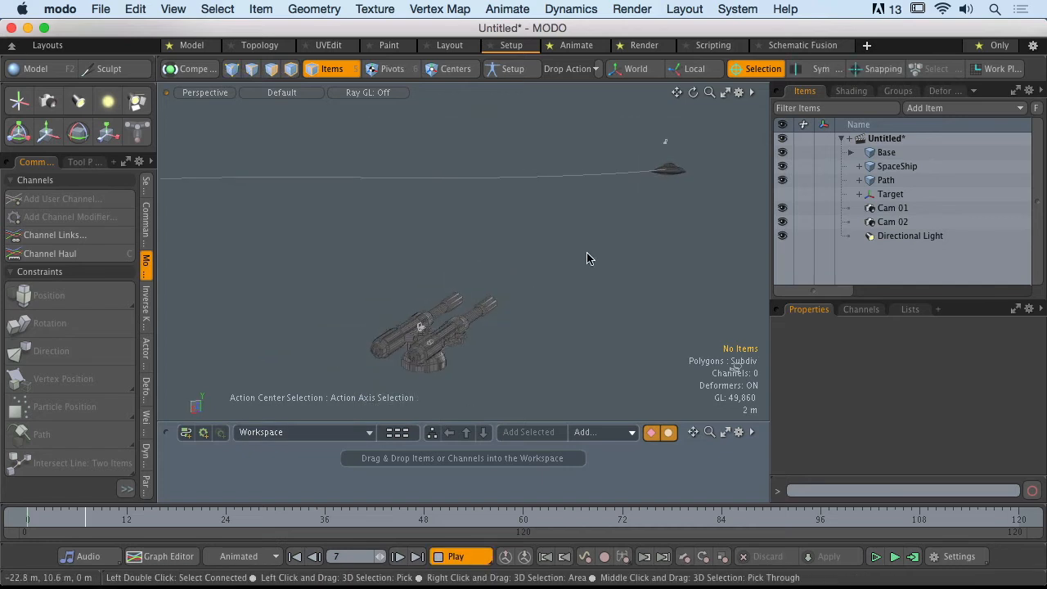
alt+drag(620, 222, 437, 218)
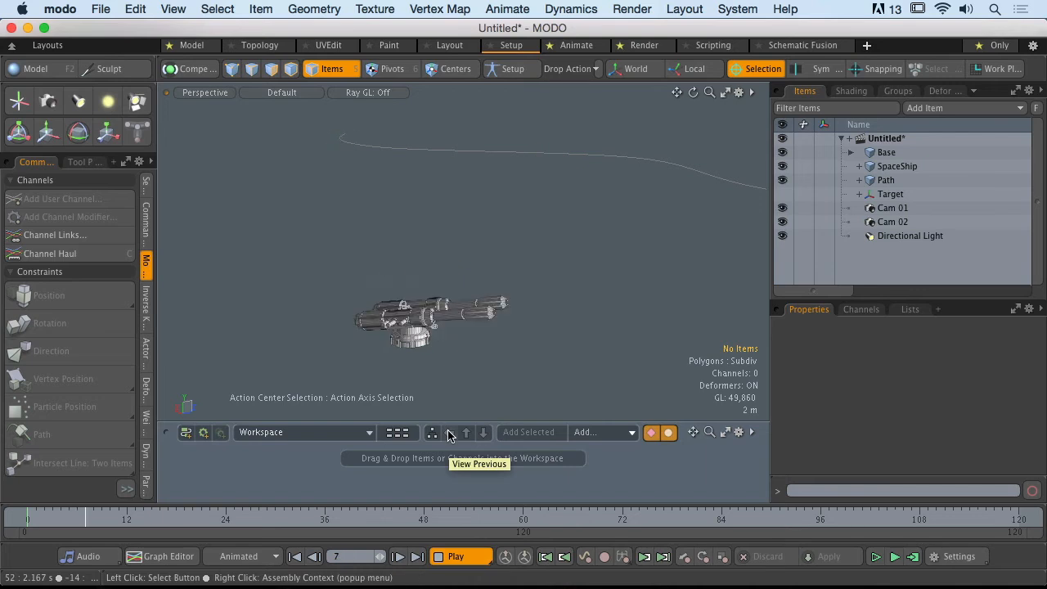
click(458, 560)
alt+shift+drag(507, 342, 480, 315)
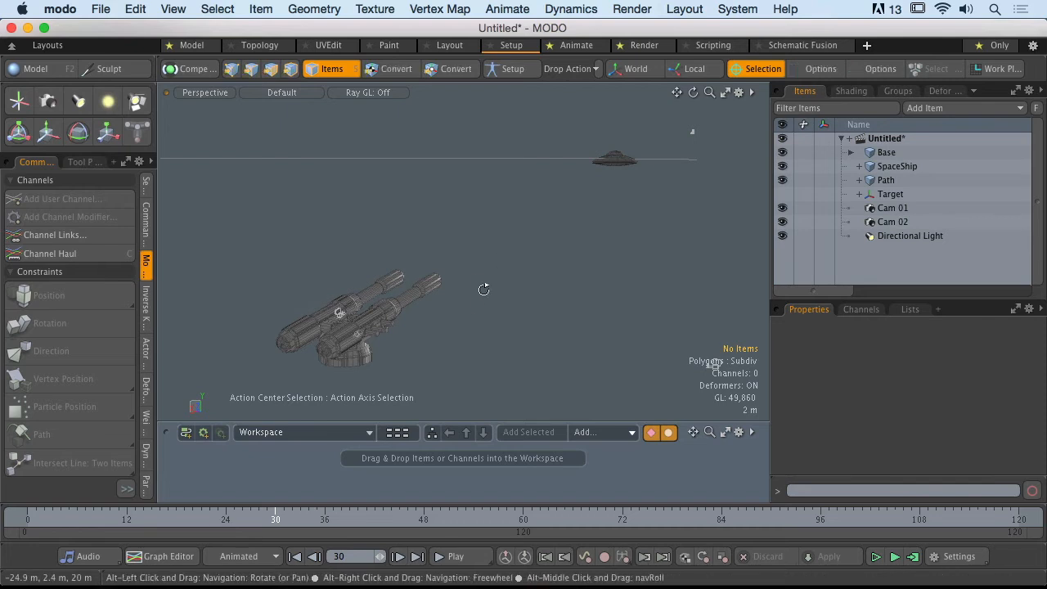
- View the scene through Cam 01, return to frame 0, and play the animation to check the turret's framing
click(205, 94)
mouse_move(212, 114)
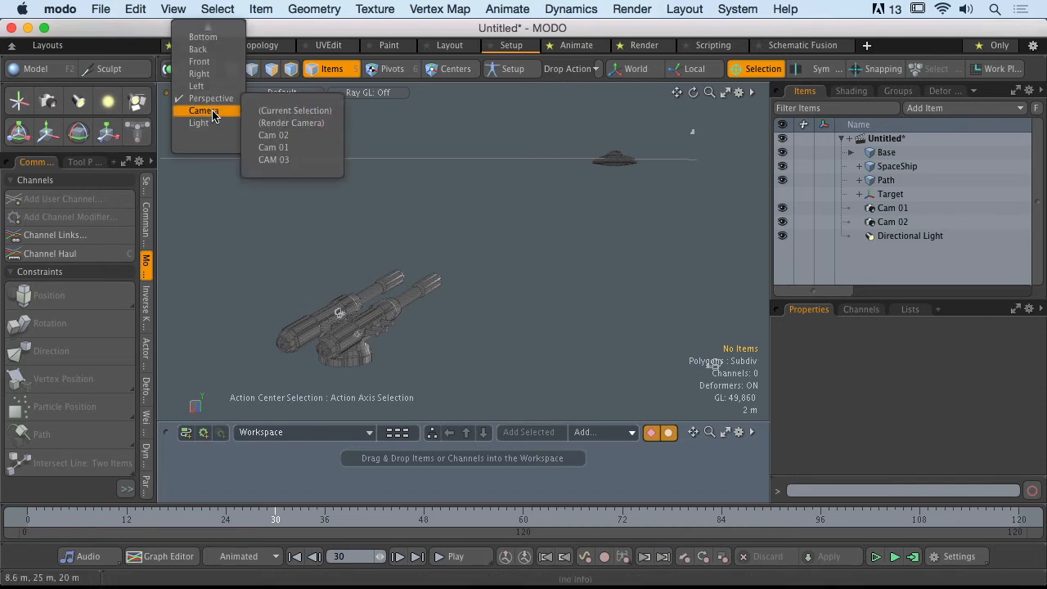
click(274, 148)
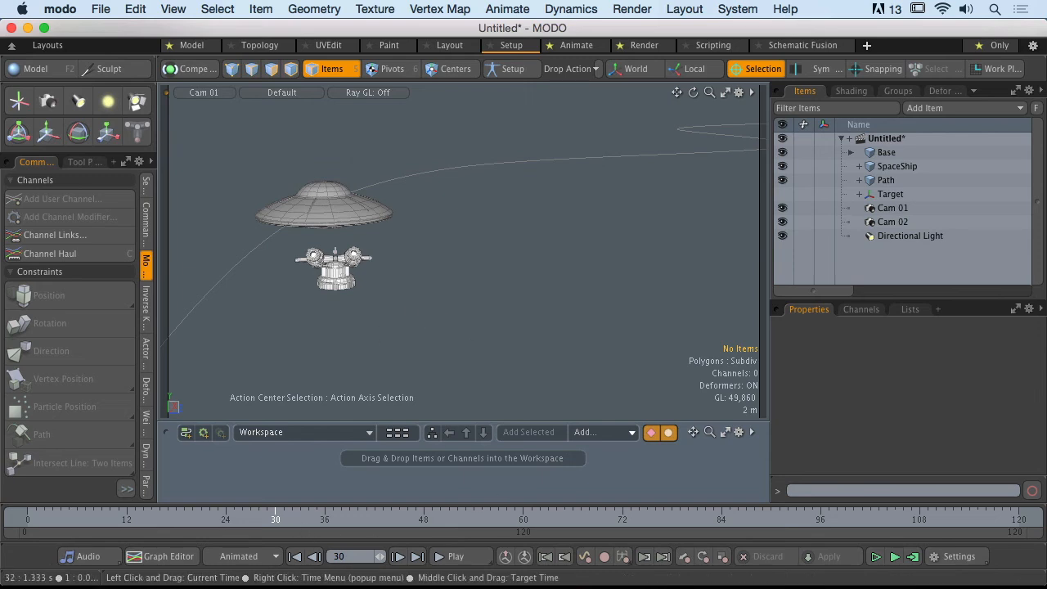
drag(299, 524, 60, 521)
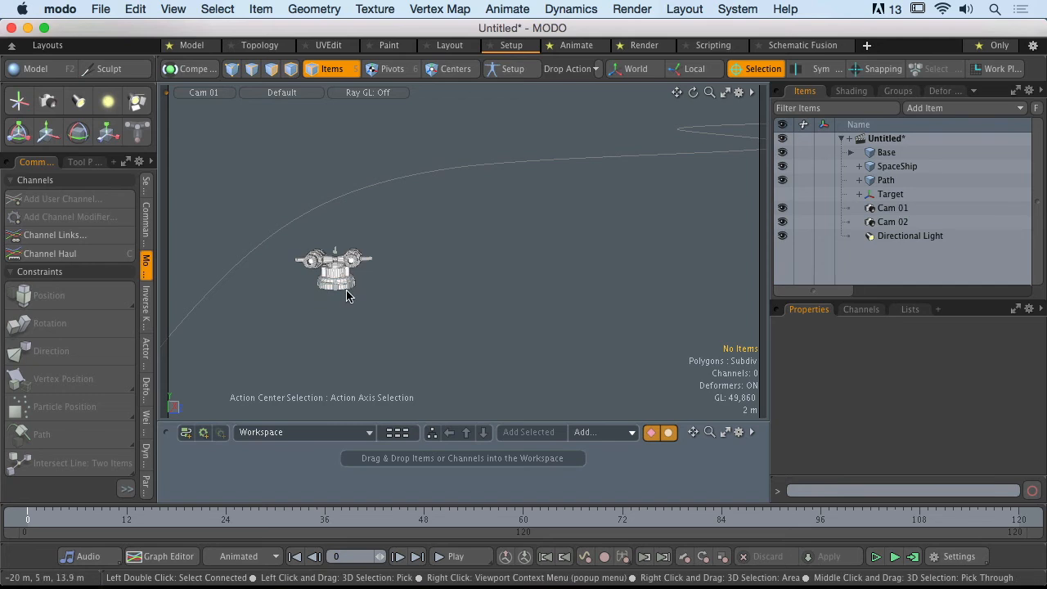
drag(258, 214, 447, 402)
click(411, 394)
click(446, 558)
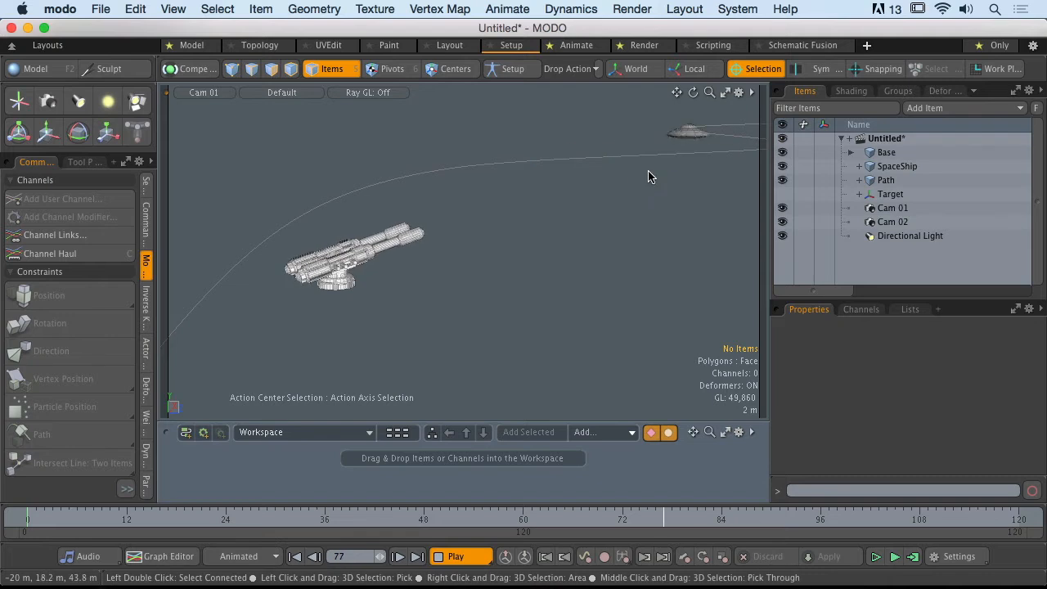
click(455, 559)
- View the scene through Cam 02 and scrub the timeline from the start to frame 89
click(204, 93)
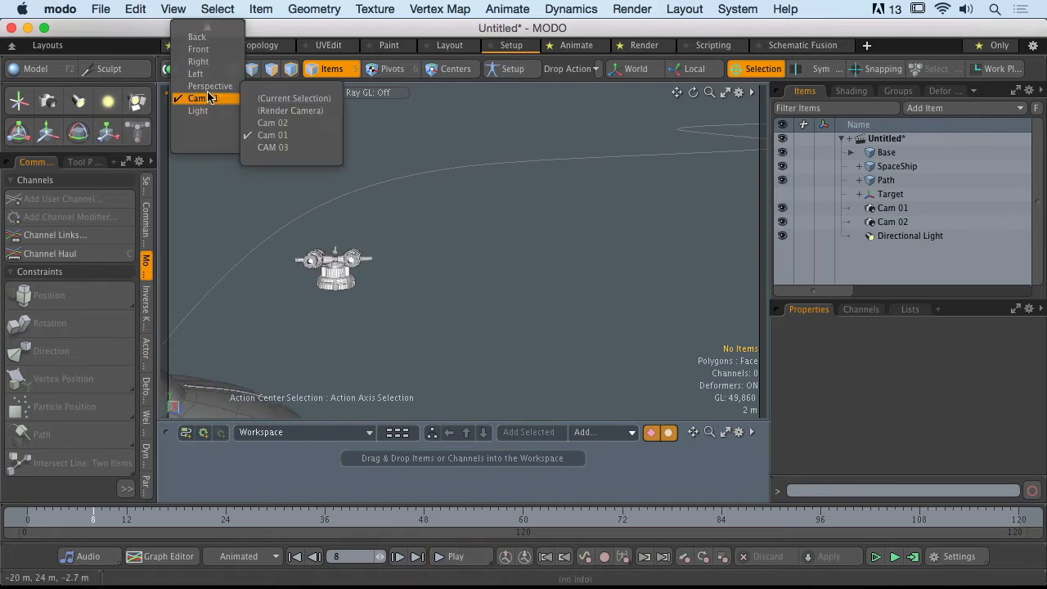
click(270, 124)
click(24, 524)
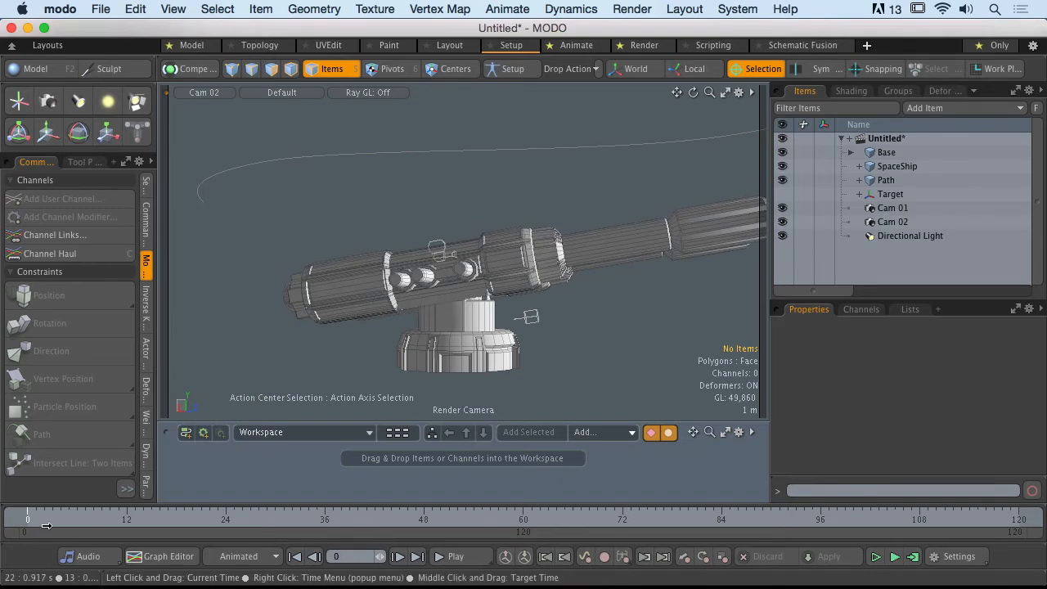
mouse_move(47, 525)
mouse_down()
mouse_move(698, 522)
mouse_move(343, 521)
mouse_move(836, 504)
mouse_move(638, 515)
mouse_move(784, 515)
mouse_move(762, 517)
mouse_up()
- View the scene through CAM 03 and play the animation from the first frame
click(205, 94)
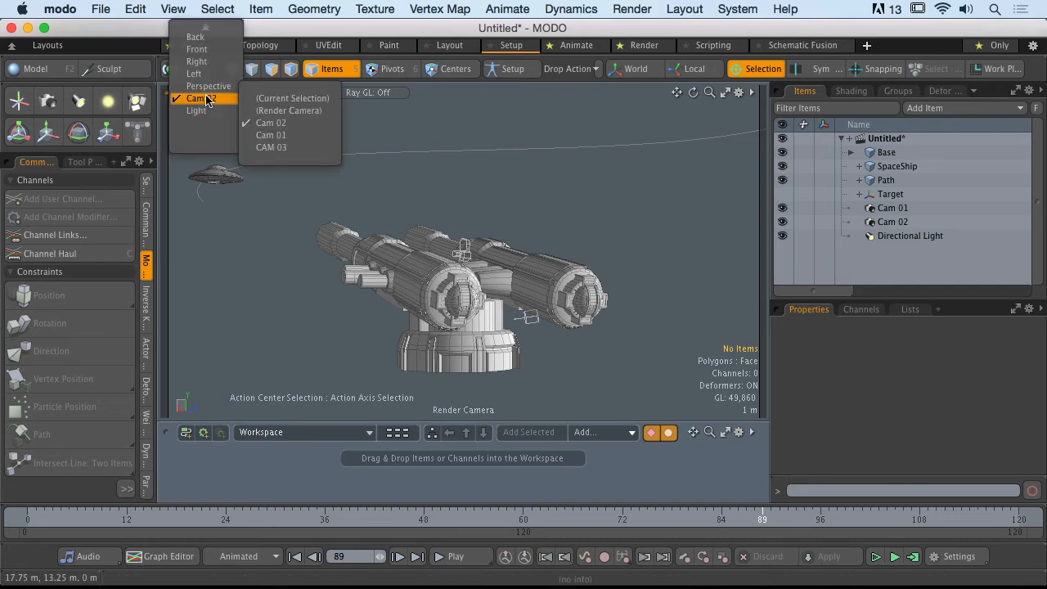
click(271, 147)
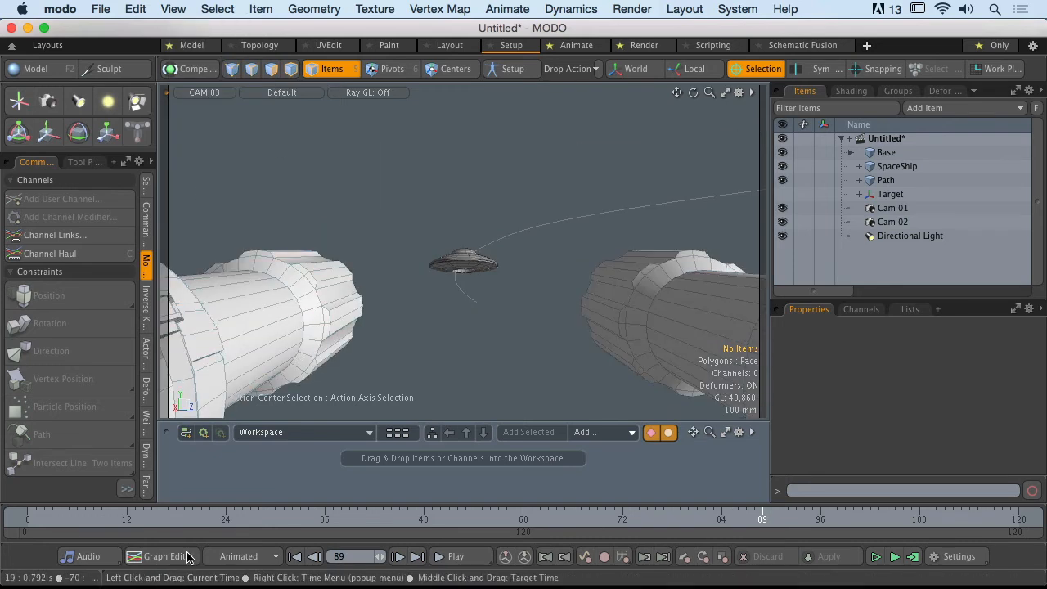
drag(54, 519, 30, 517)
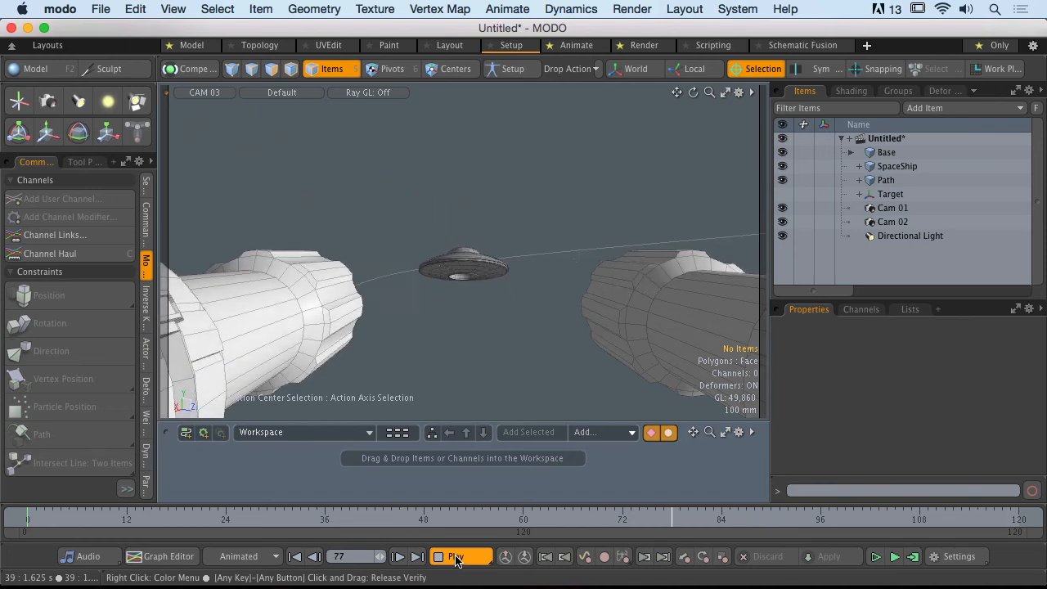
click(455, 560)
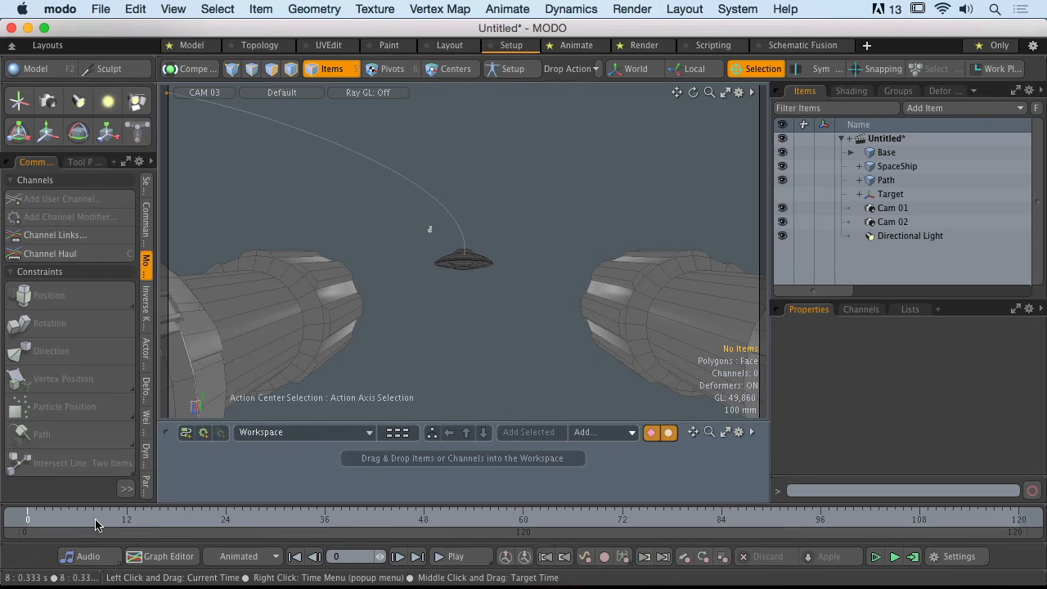
- Make the viewport look through the Render Camera and set the Render item's camera to Cam 01
click(205, 99)
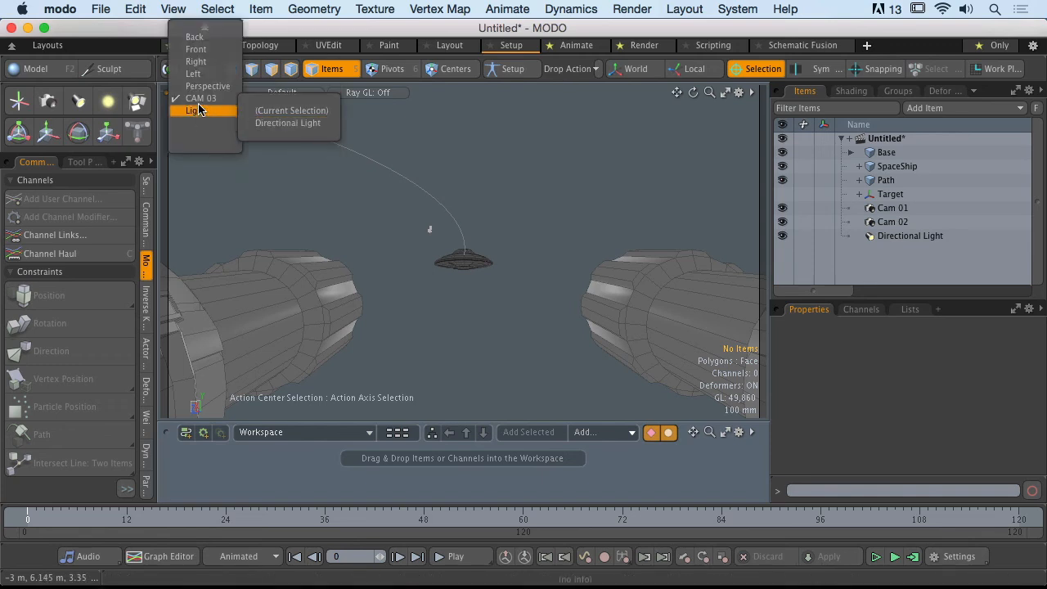
click(290, 111)
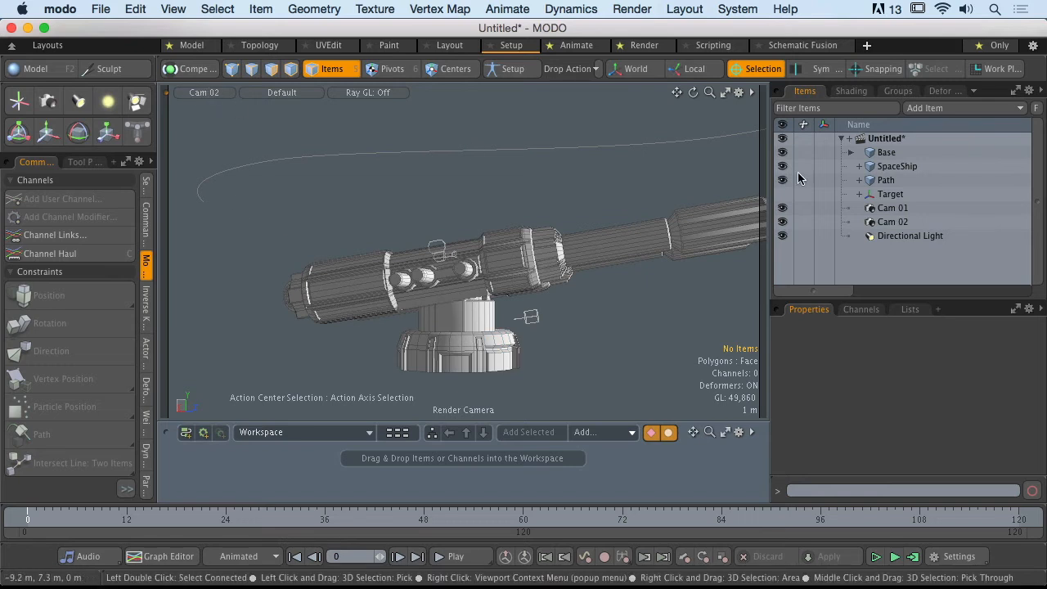
click(851, 92)
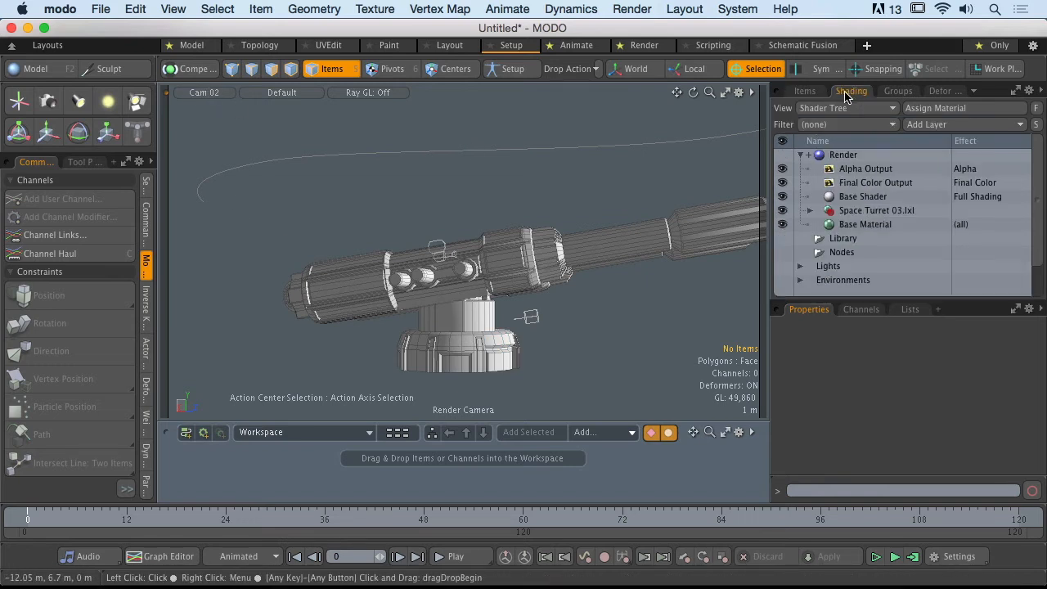
click(841, 155)
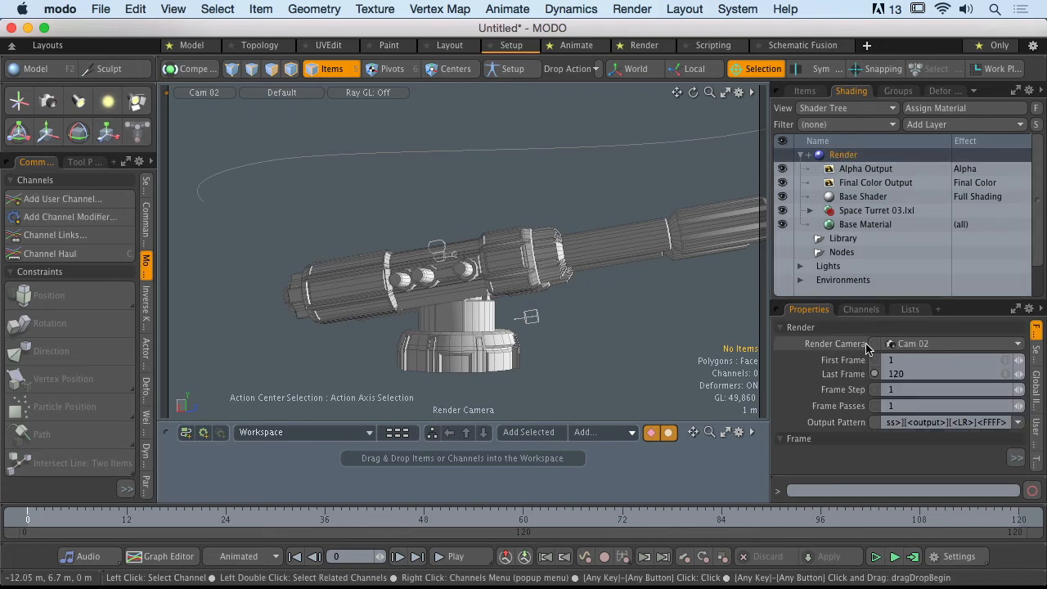
click(933, 347)
click(947, 339)
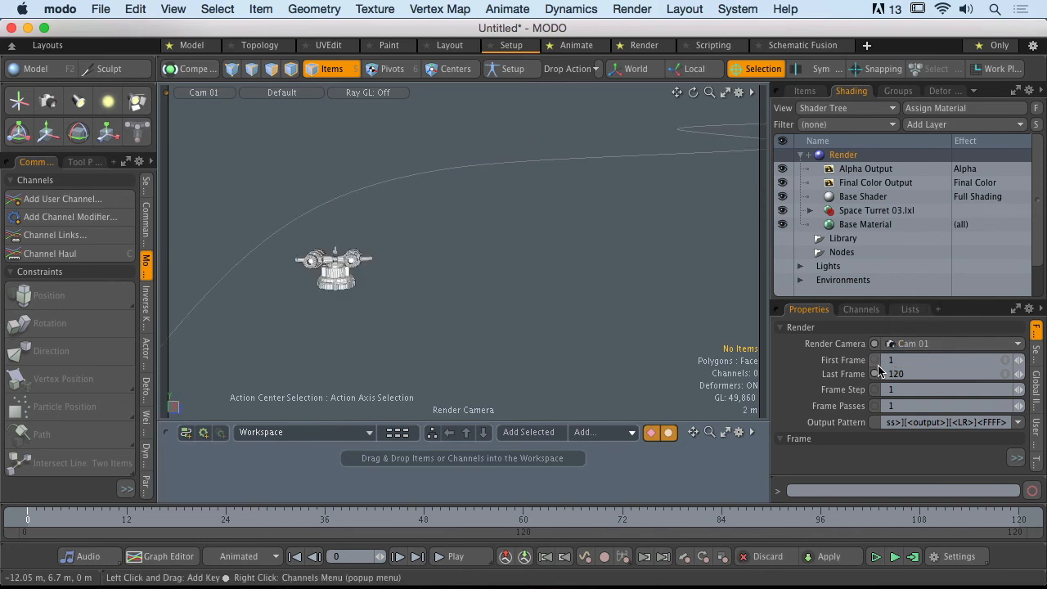
- Key the Render Camera channel as Cam 01 at frame 0 and switch it to Cam 02 at frame 56
mouse_move(42, 520)
mouse_down()
mouse_move(515, 521)
mouse_move(28, 521)
mouse_up()
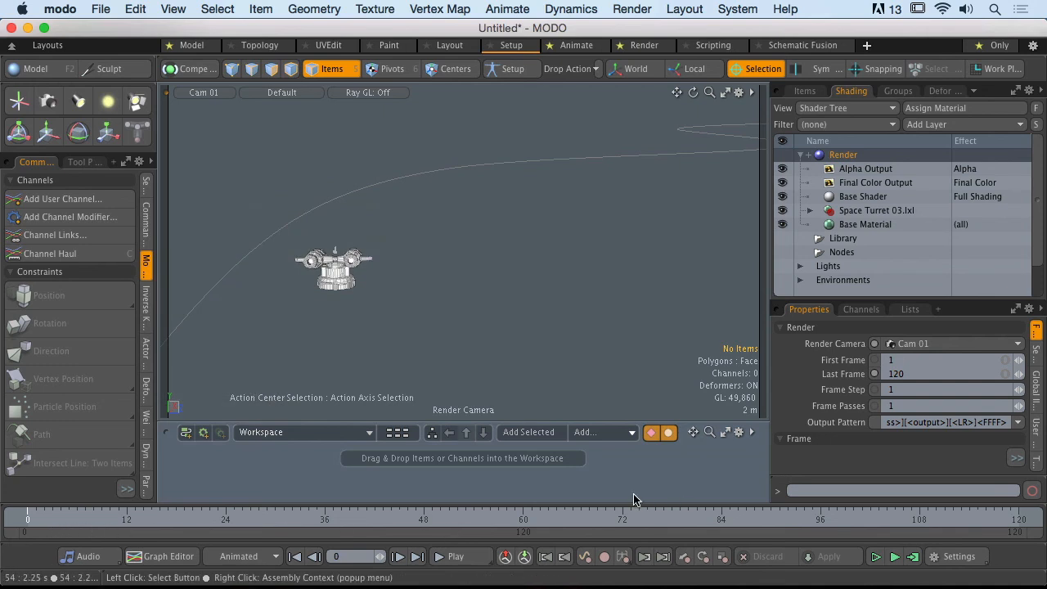
click(875, 343)
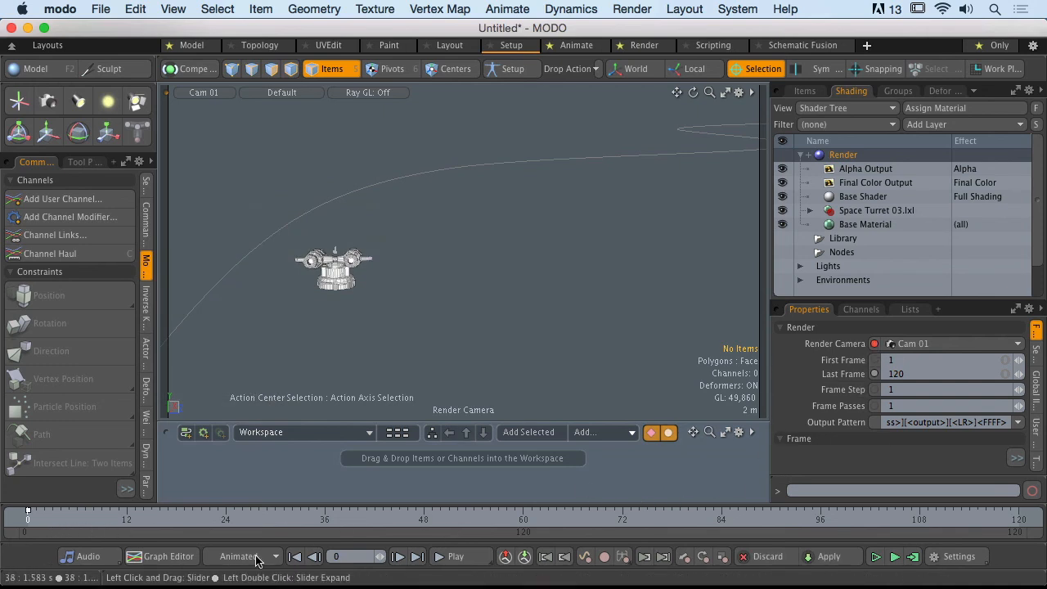
drag(45, 526, 490, 525)
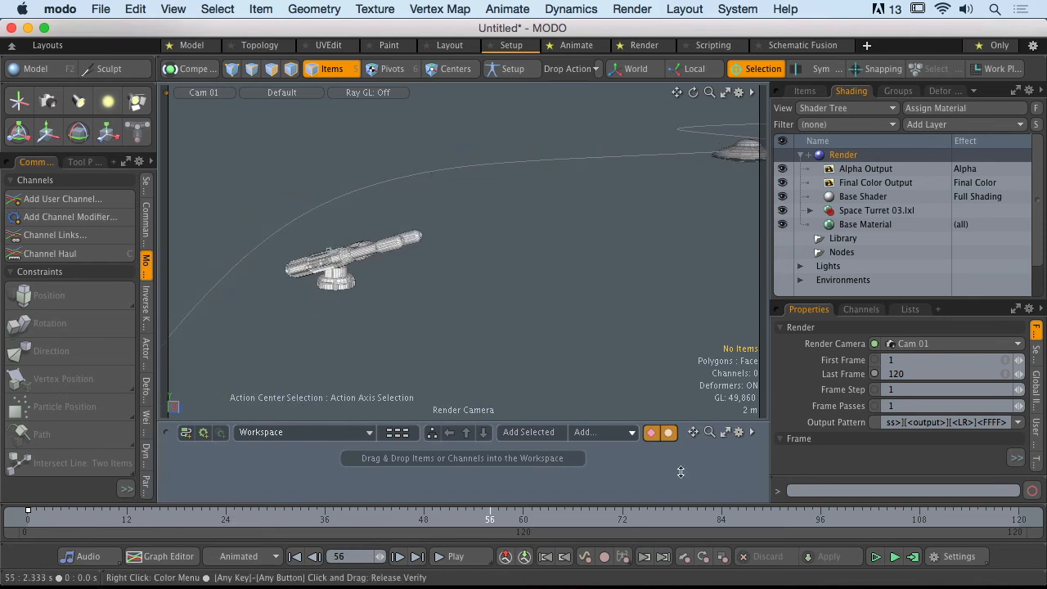
click(933, 344)
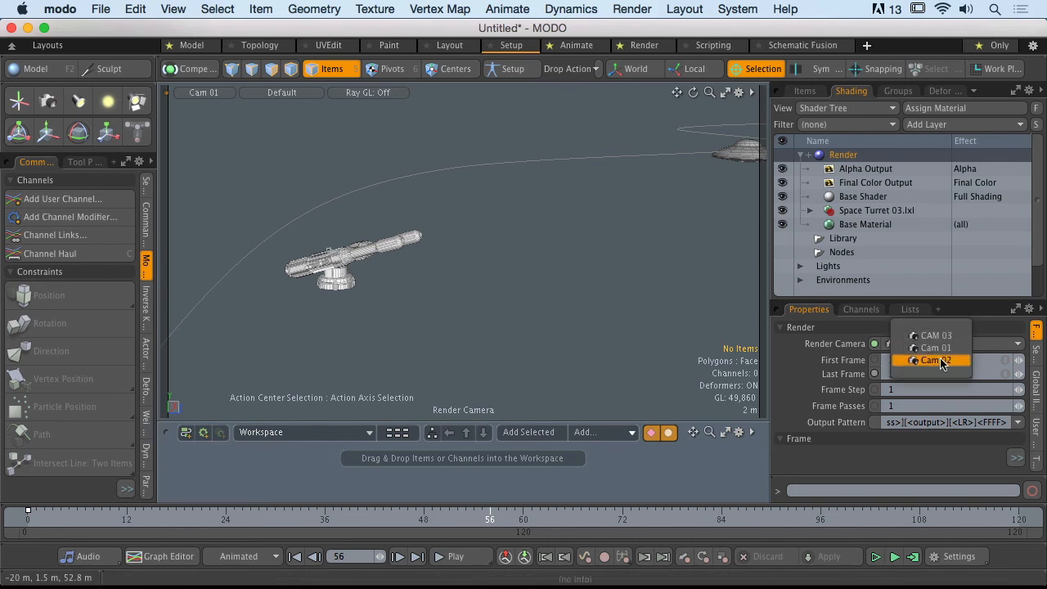
click(940, 359)
- Switch the Render Camera to CAM 03 at frame 77
drag(483, 523, 663, 520)
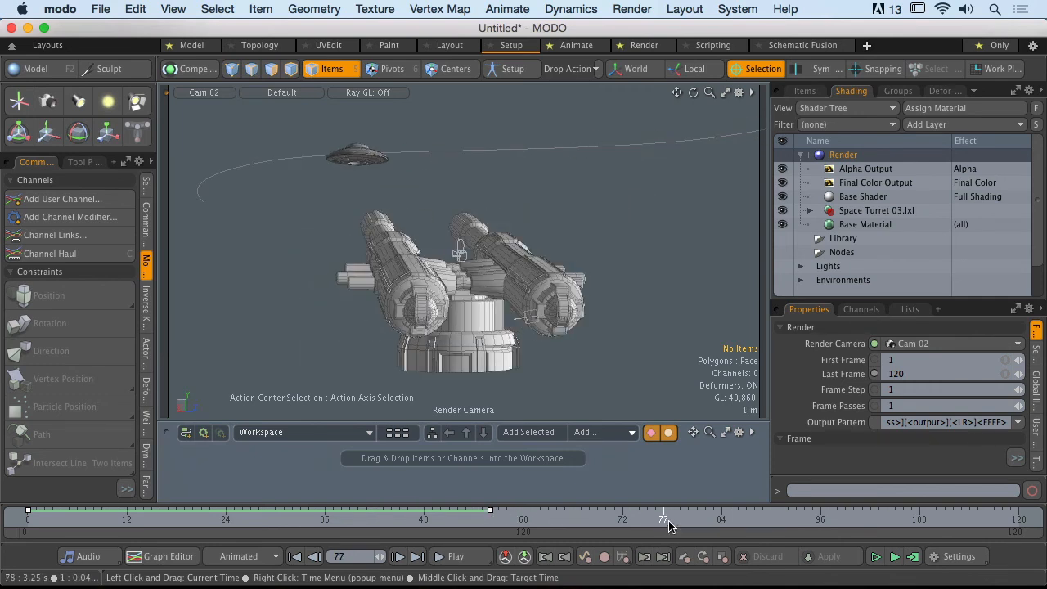
click(923, 345)
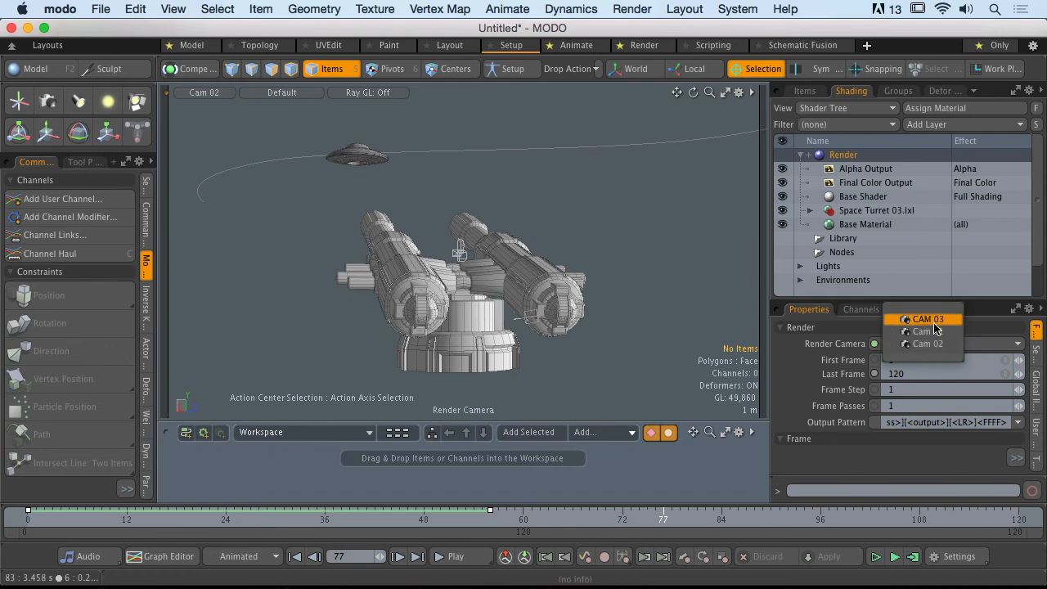
click(929, 332)
- Play the animation from frame 0 to check the camera switches in the viewport, and stop playback
click(498, 520)
drag(499, 520, 28, 520)
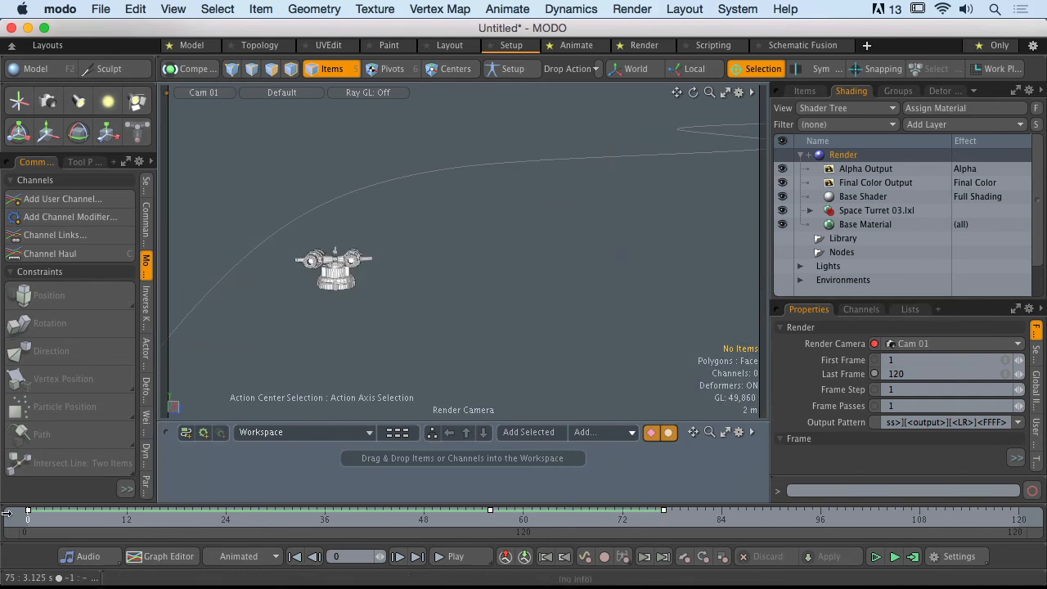
click(463, 560)
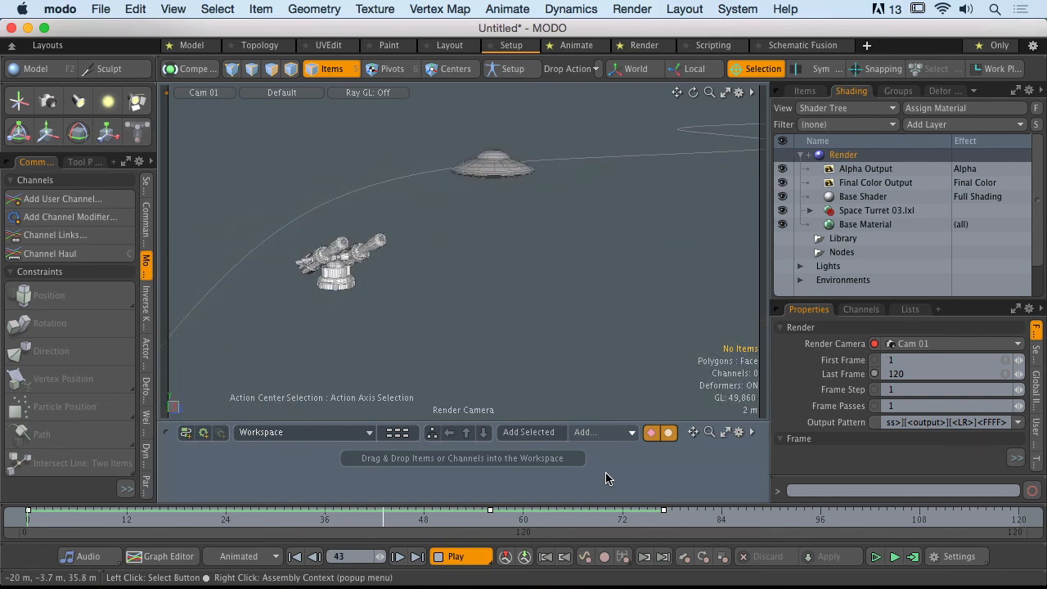
click(472, 564)
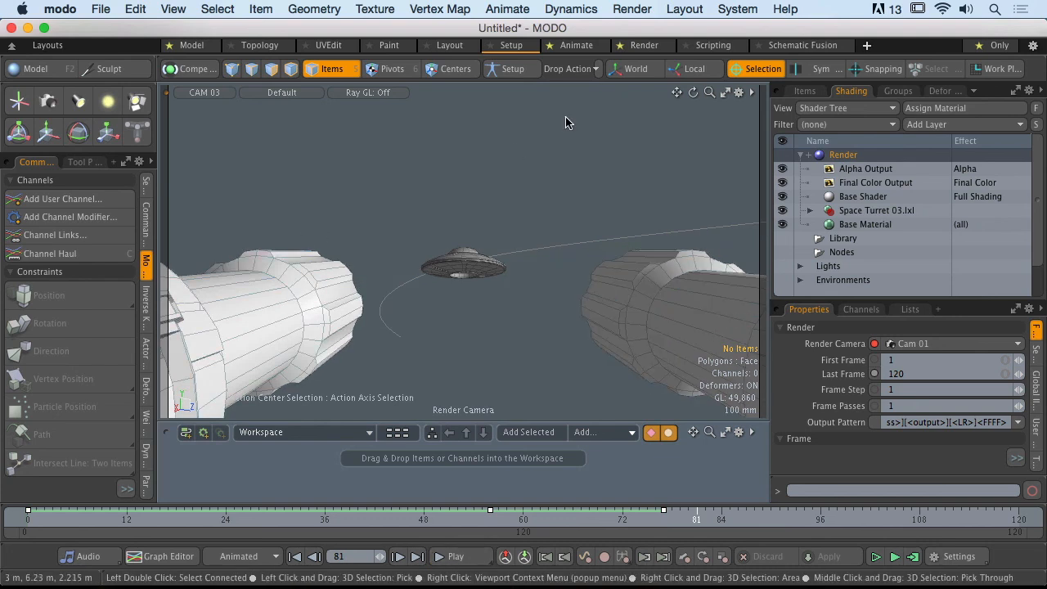
- Switch to the Render layout and start the render preview
click(644, 45)
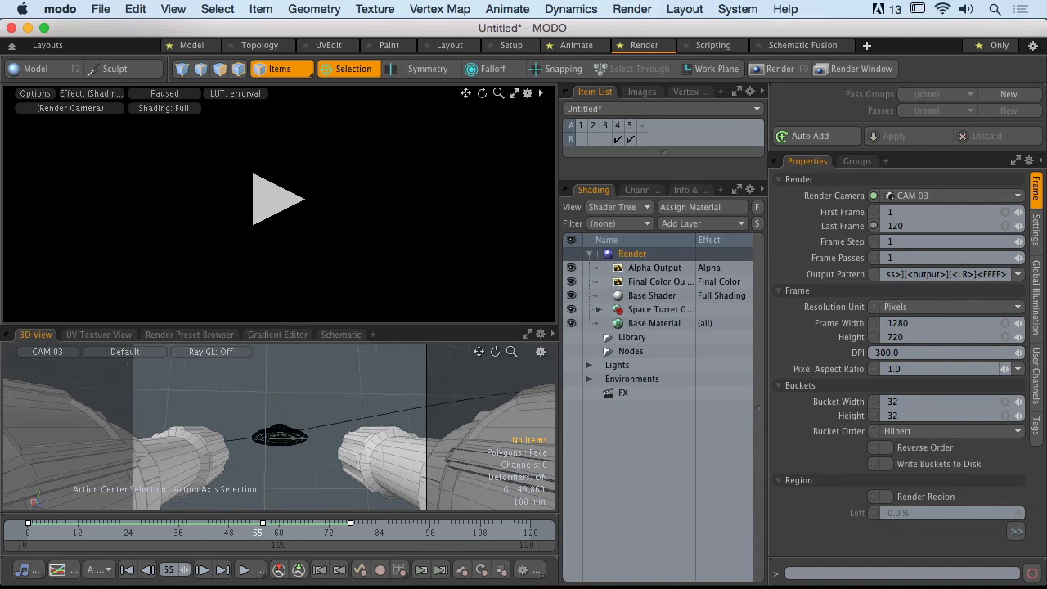
click(266, 211)
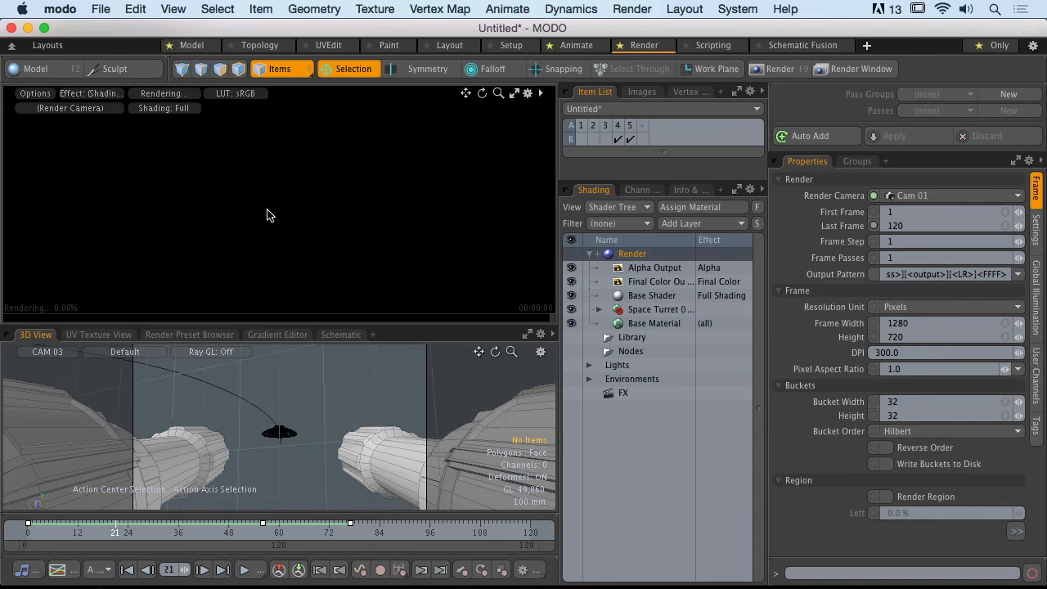
- Set the 3D view to the Render Camera and scrub from frame 0 to frame 77 to check the camera cuts
drag(121, 532, 14, 537)
click(47, 351)
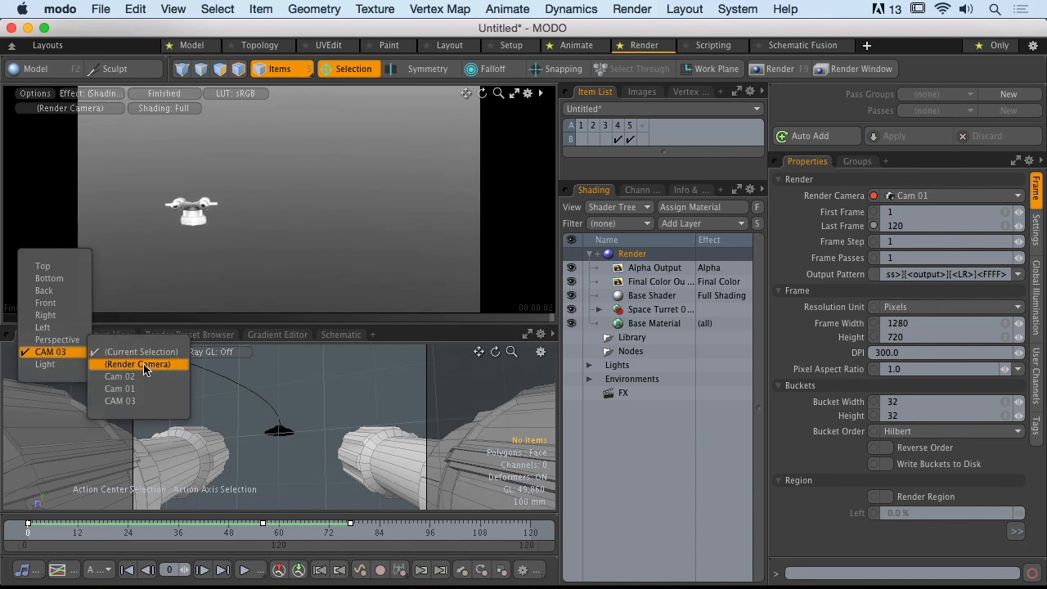
click(138, 365)
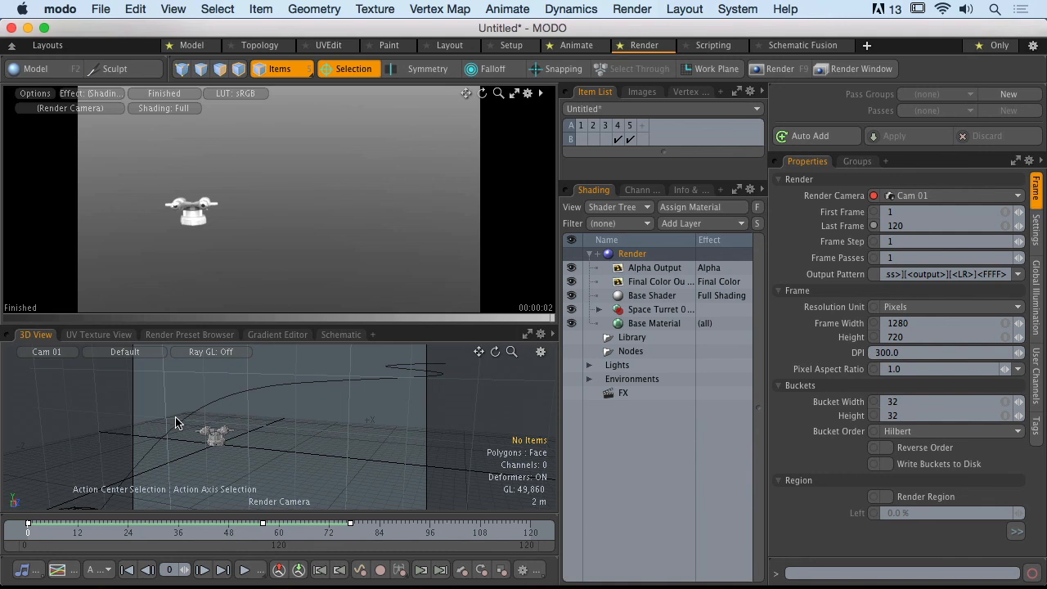
drag(44, 534, 350, 533)
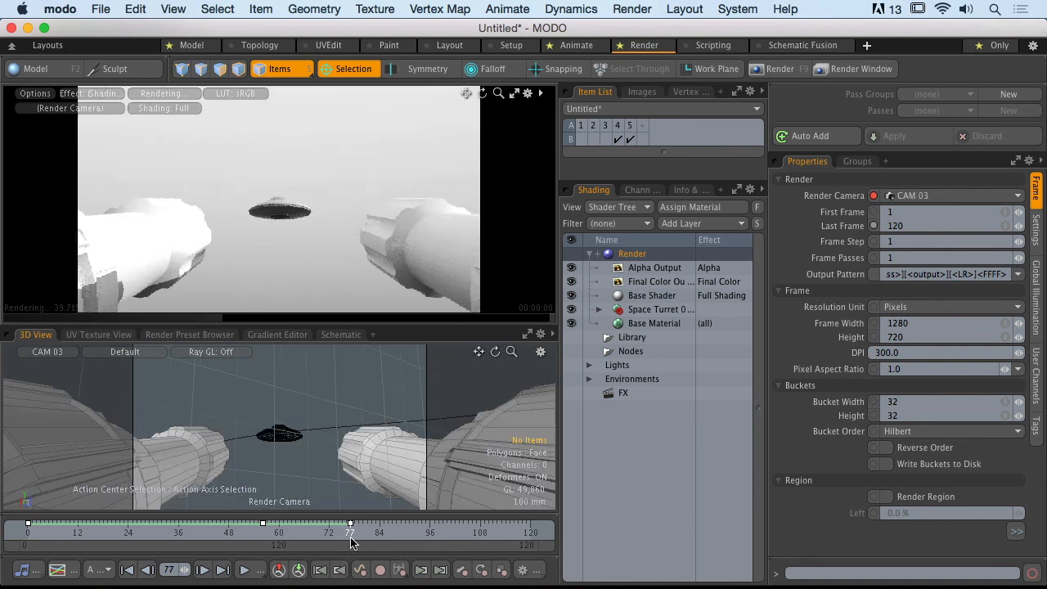